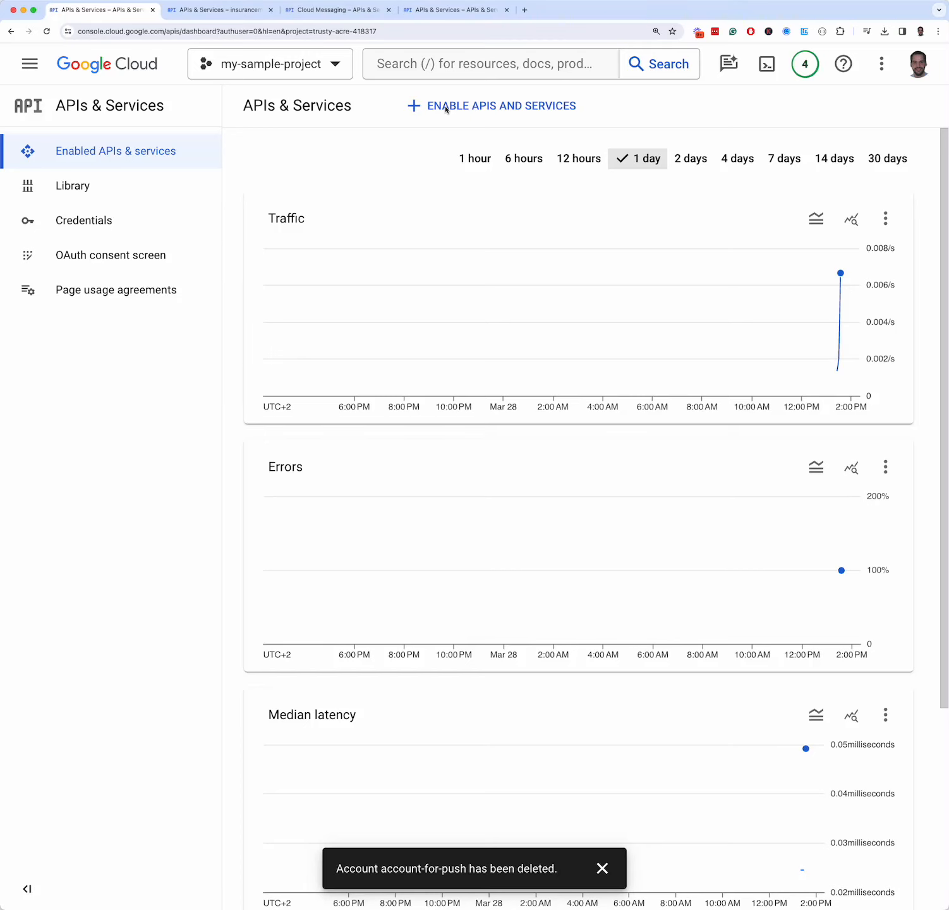
# Step: Search the API Library for "cloud messaging" and open the Cloud Messaging product details
pyautogui.click(458, 108)
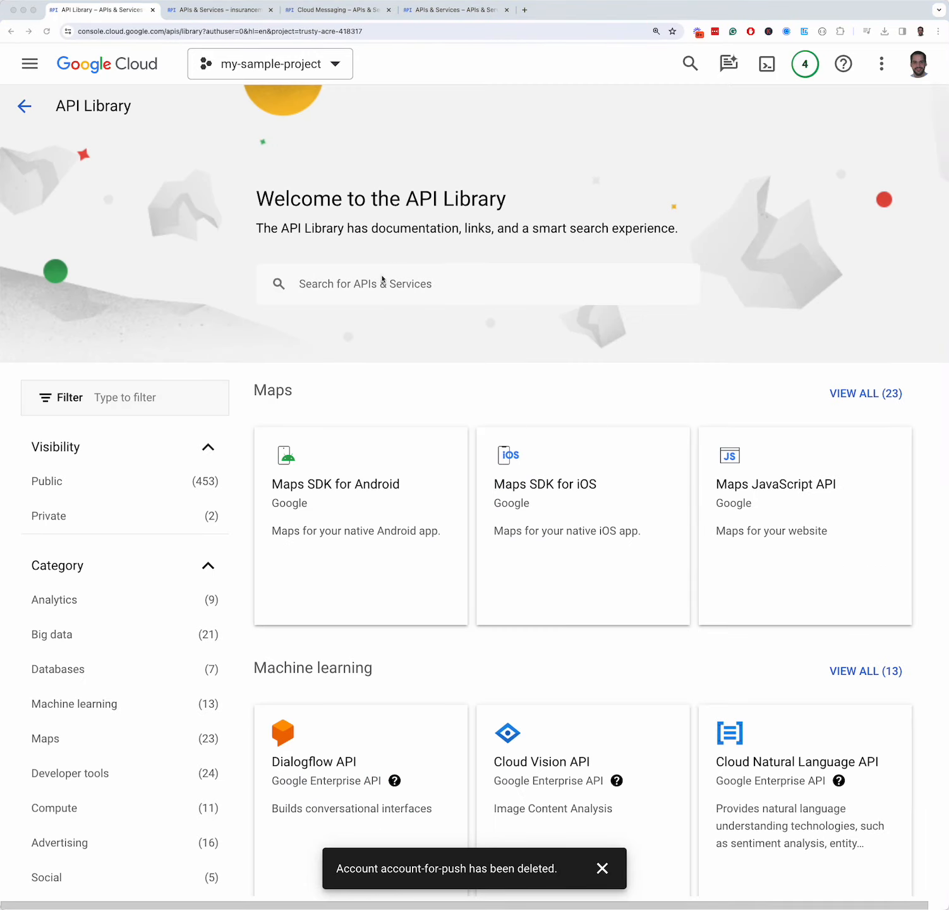
pyautogui.click(367, 285)
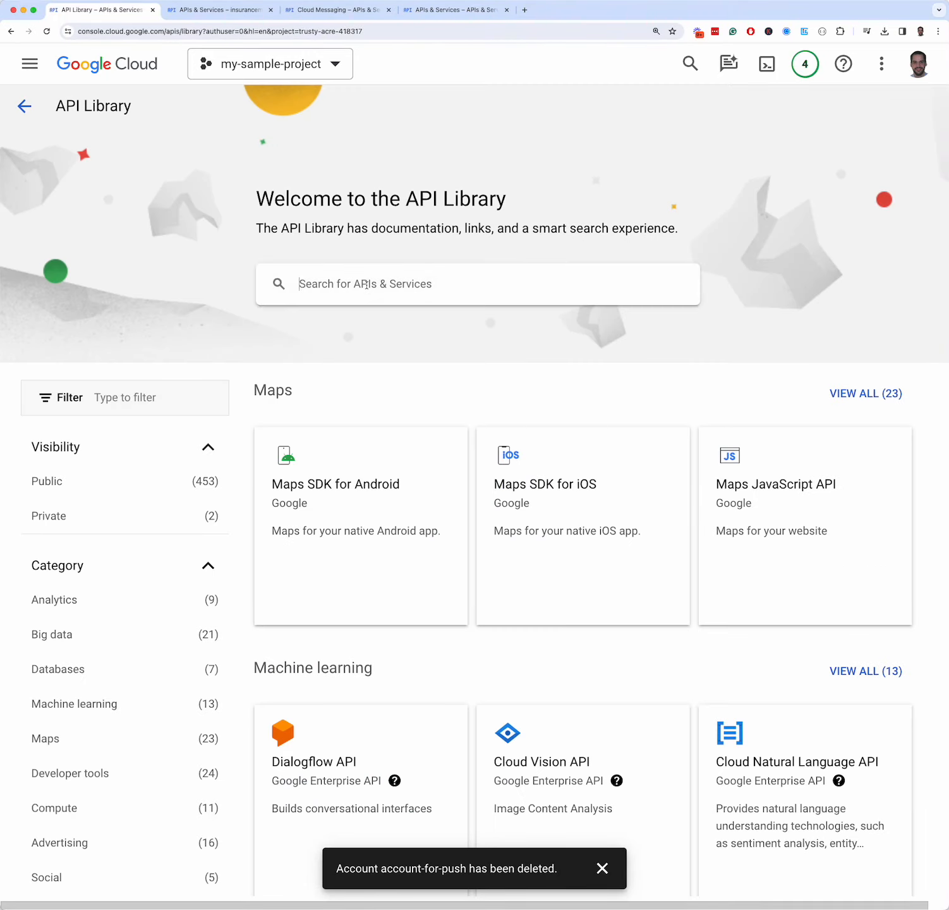
pyautogui.write('cloud messaging')
pyautogui.press('Return')
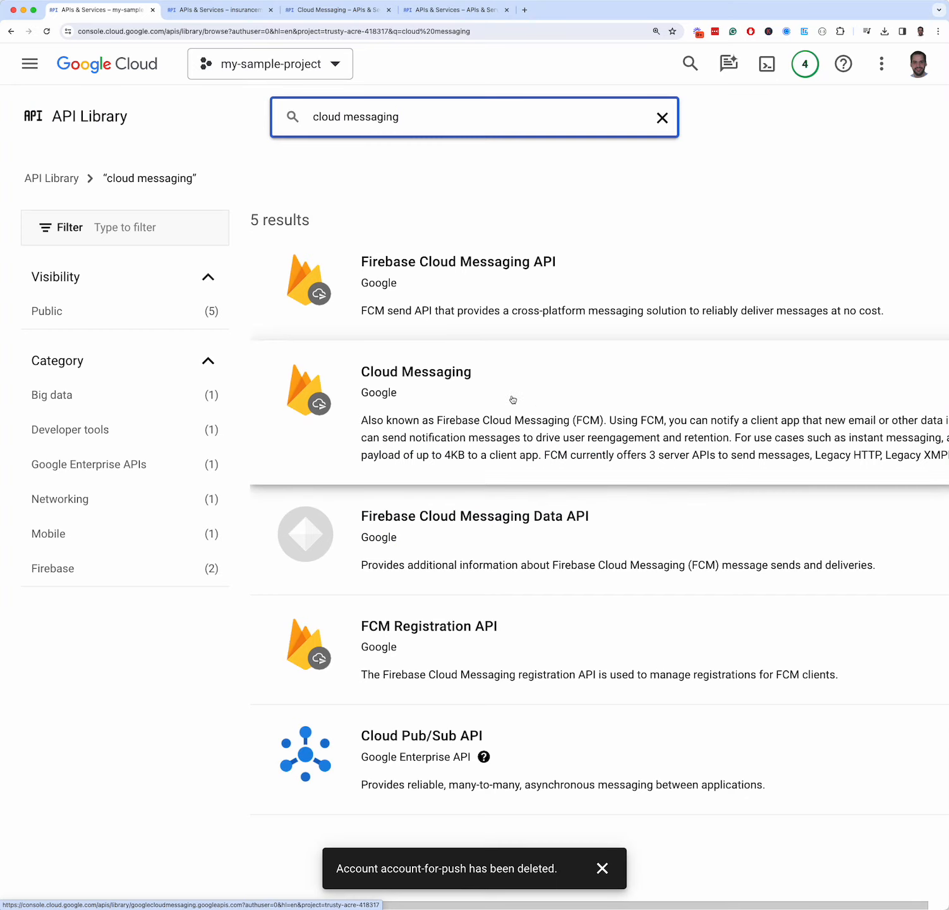
pyautogui.click(537, 399)
pyautogui.click(537, 400)
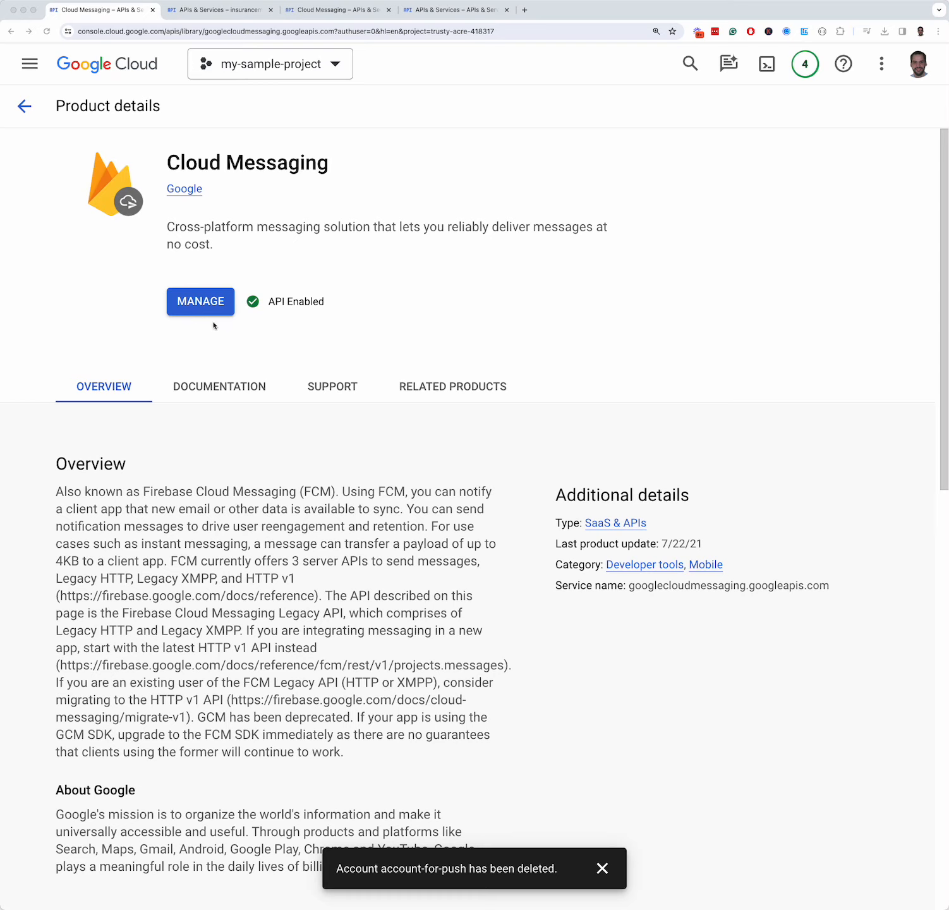
# Step: Start a new custom role in the project's IAM & Admin section and title it "Push Notifications"
pyautogui.click(119, 65)
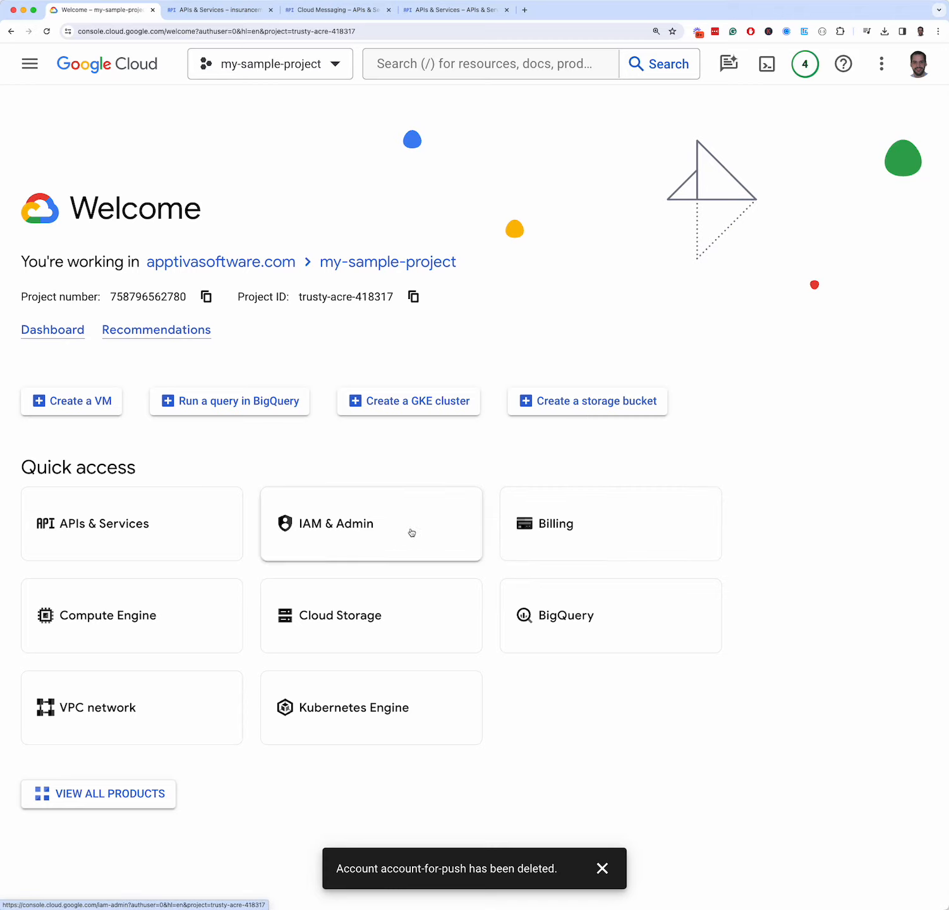
pyautogui.click(430, 533)
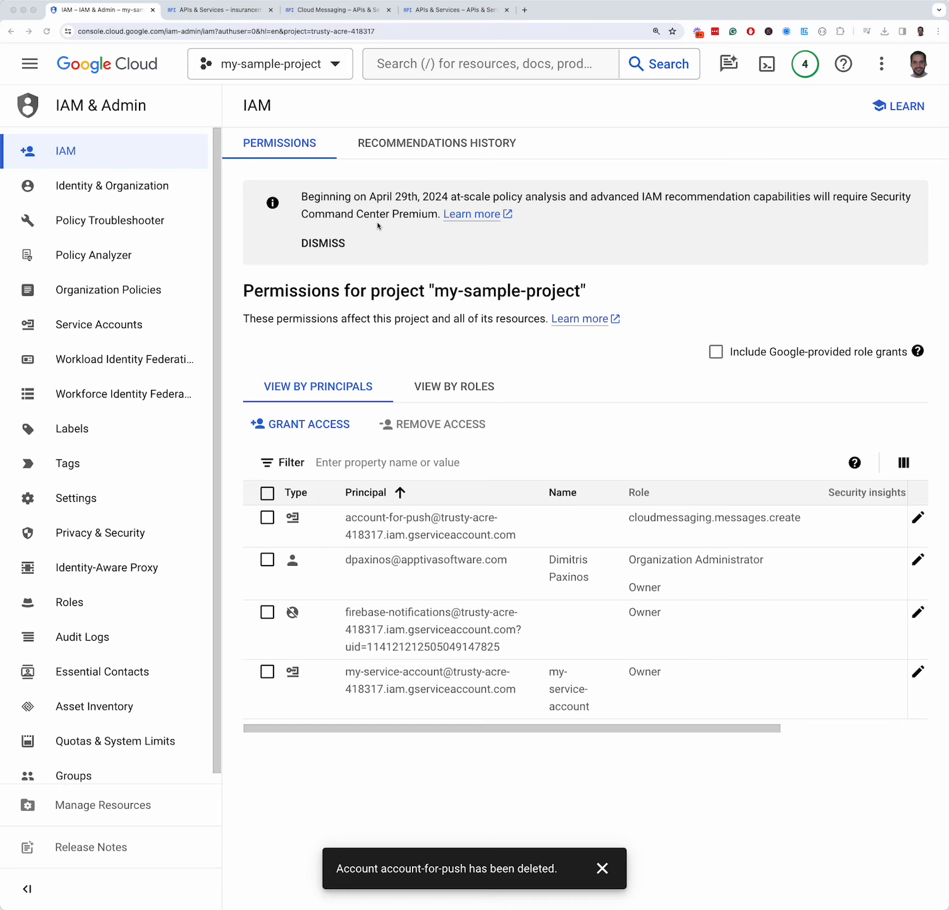
pyautogui.scroll(-1, 181, 492)
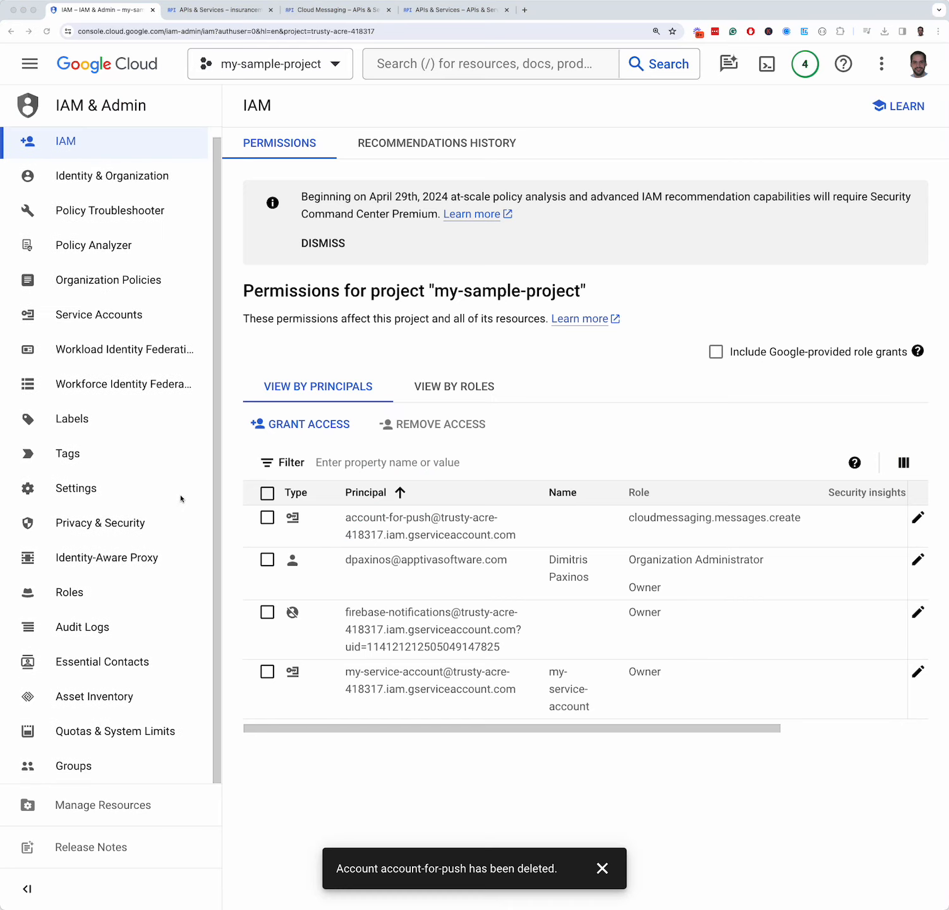
pyautogui.click(87, 601)
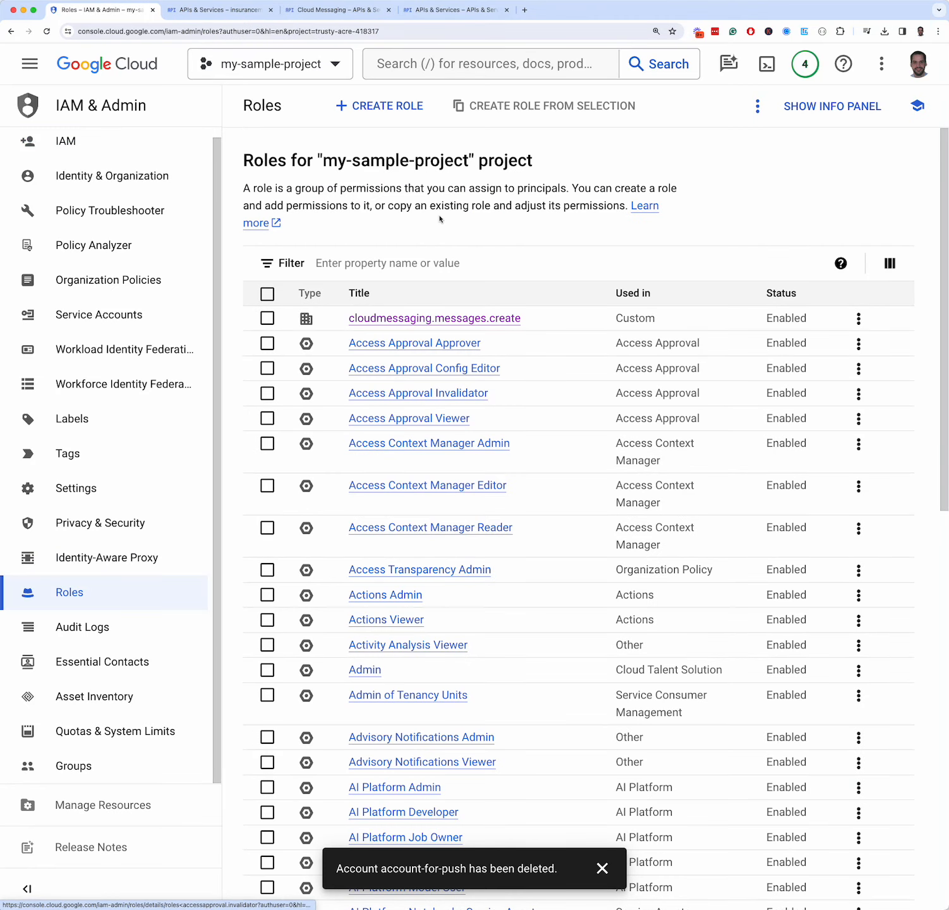
pyautogui.click(370, 106)
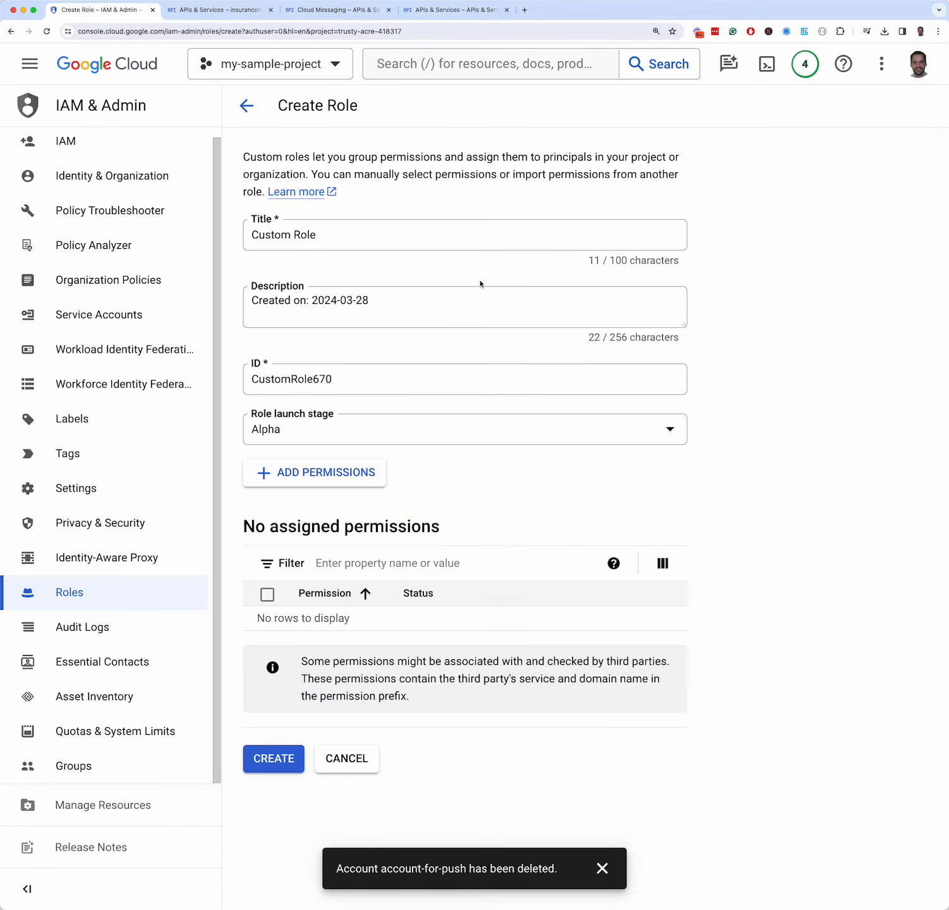
pyautogui.tripleClick(418, 237)
pyautogui.write('P')
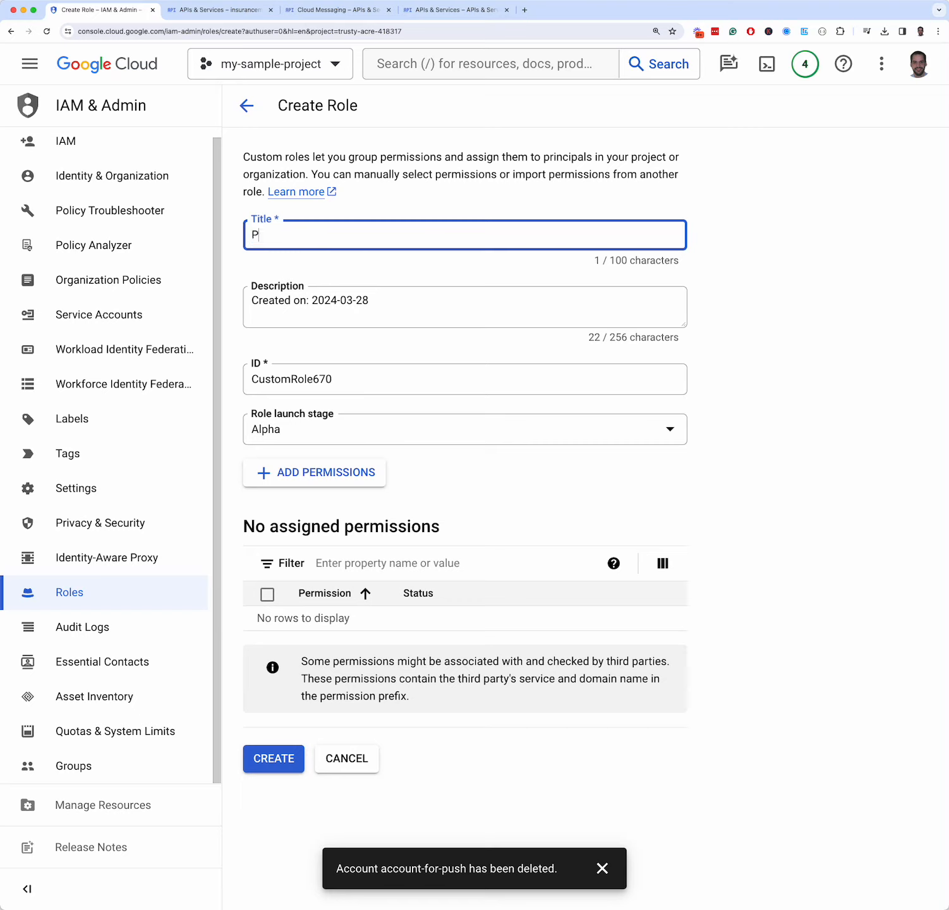
pyautogui.write('ush Notifications')
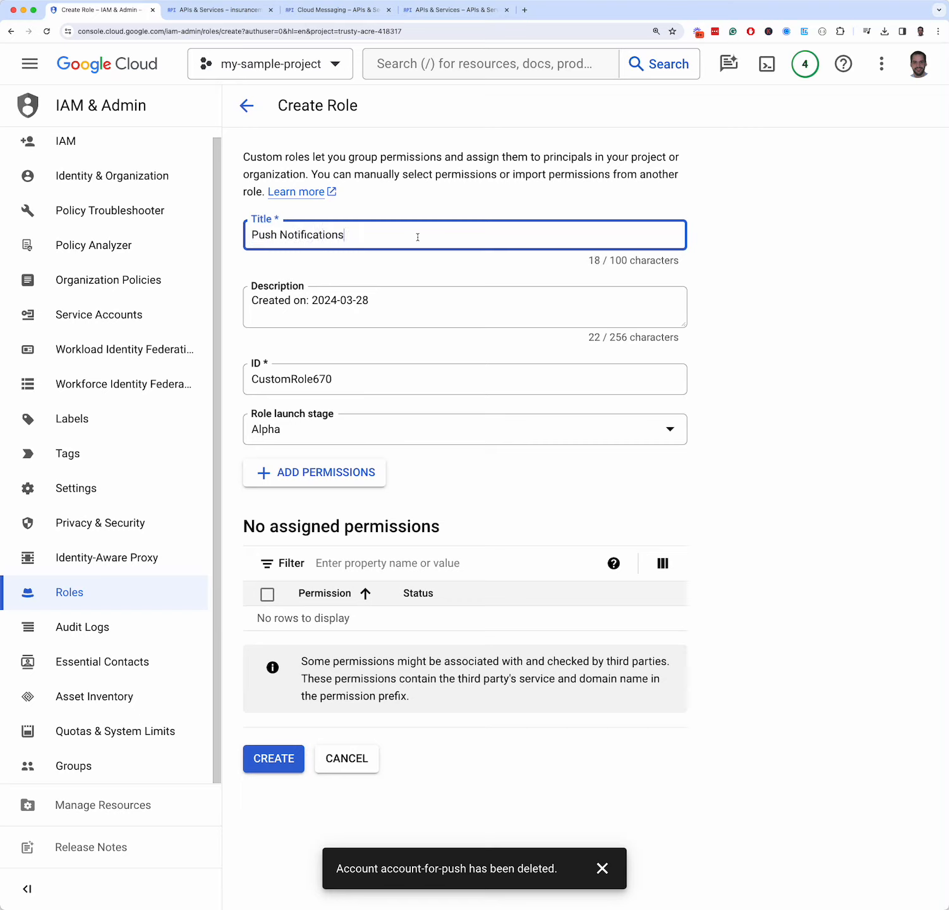
# Step: Add the cloudmessaging.messages.create permission to the new role and create the role
pyautogui.click(372, 476)
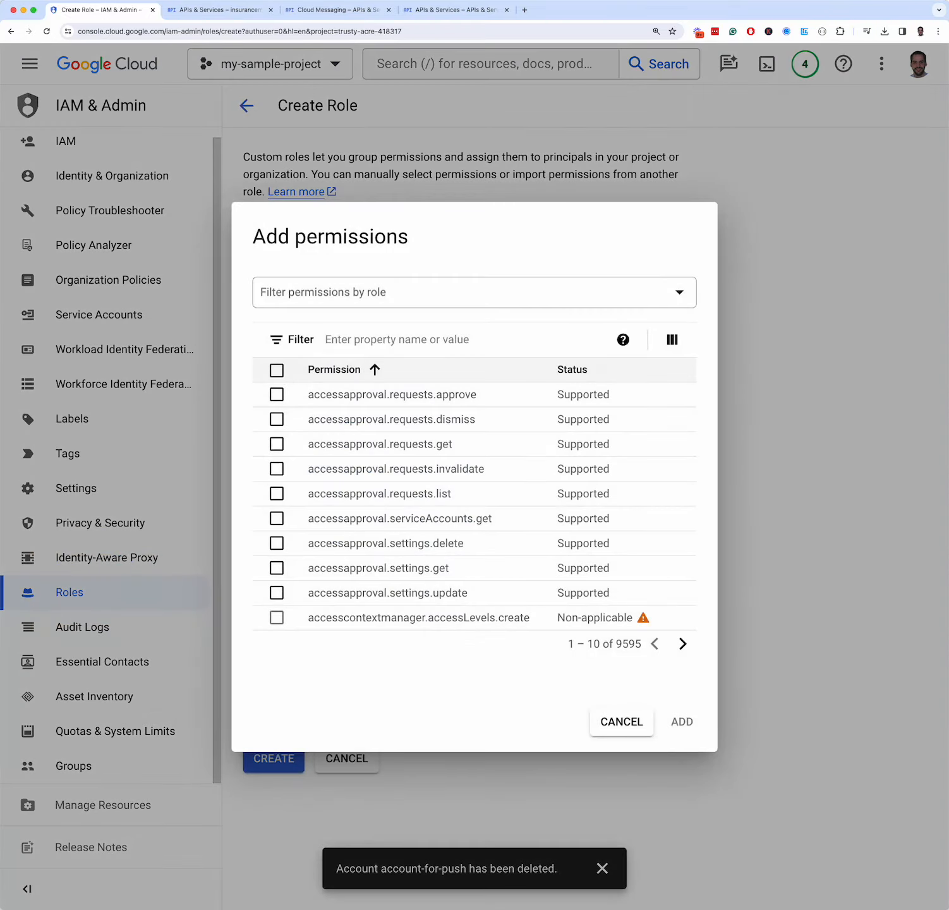
pyautogui.click(409, 341)
pyautogui.click(388, 339)
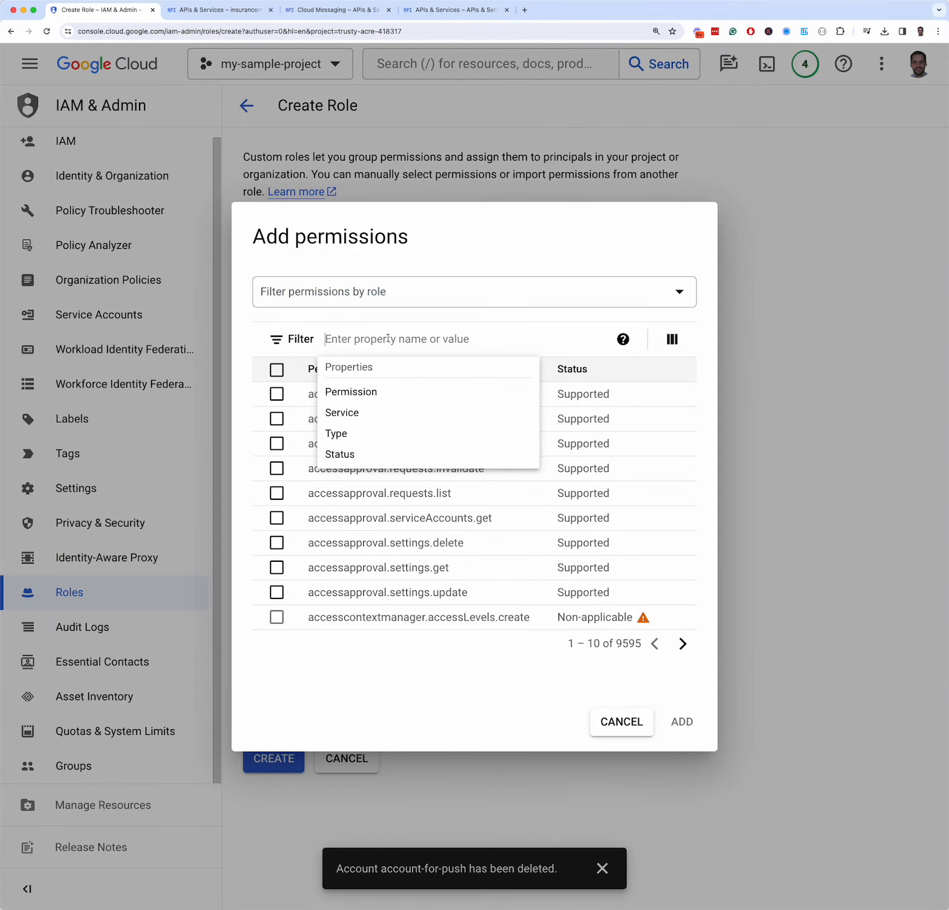
pyautogui.write('cloudmessaging.messages.create')
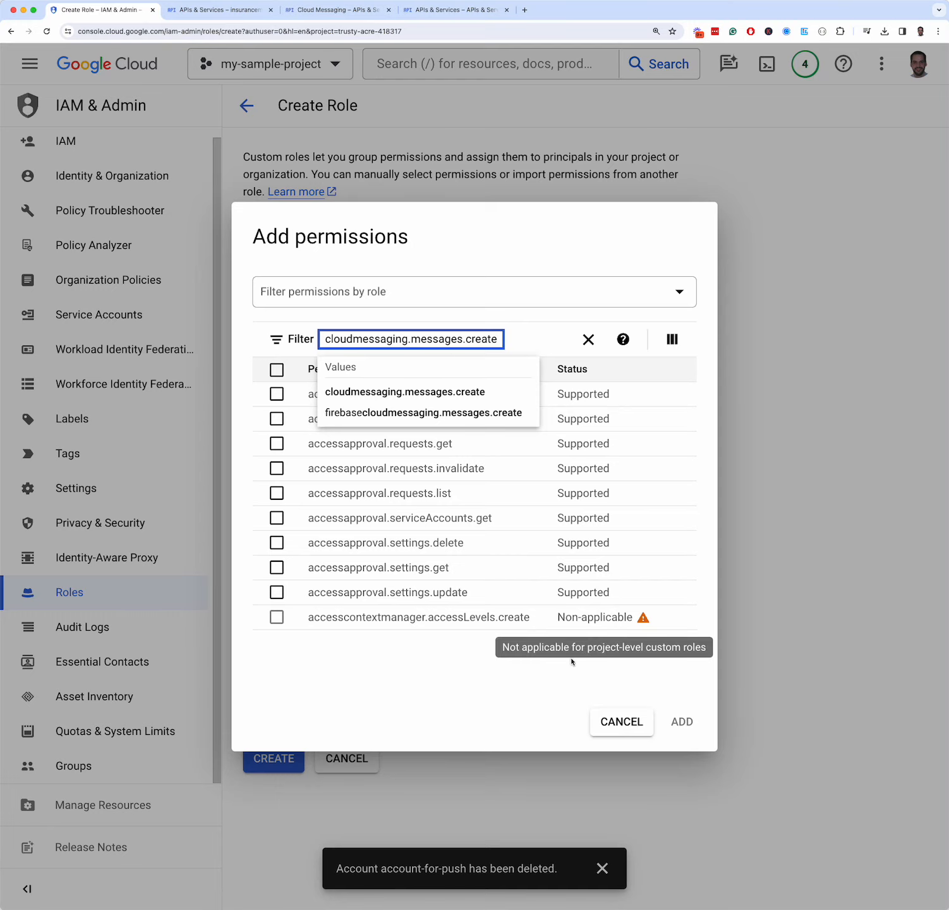
pyautogui.click(443, 393)
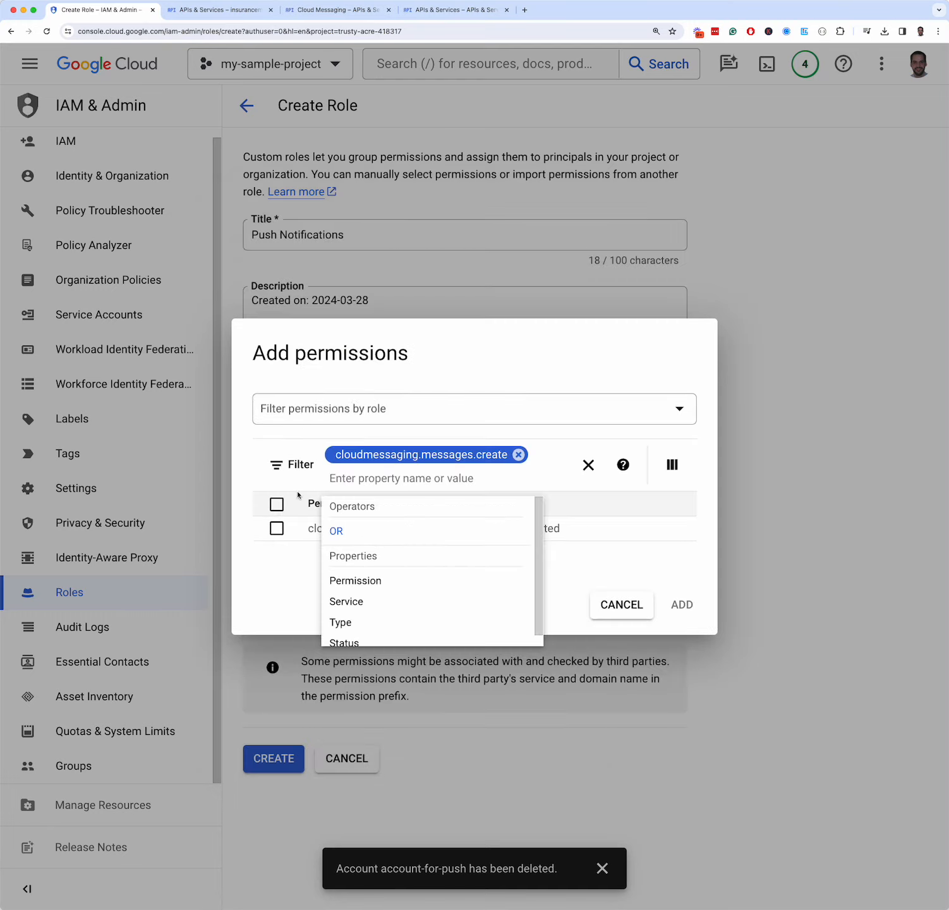
pyautogui.click(275, 582)
pyautogui.click(277, 529)
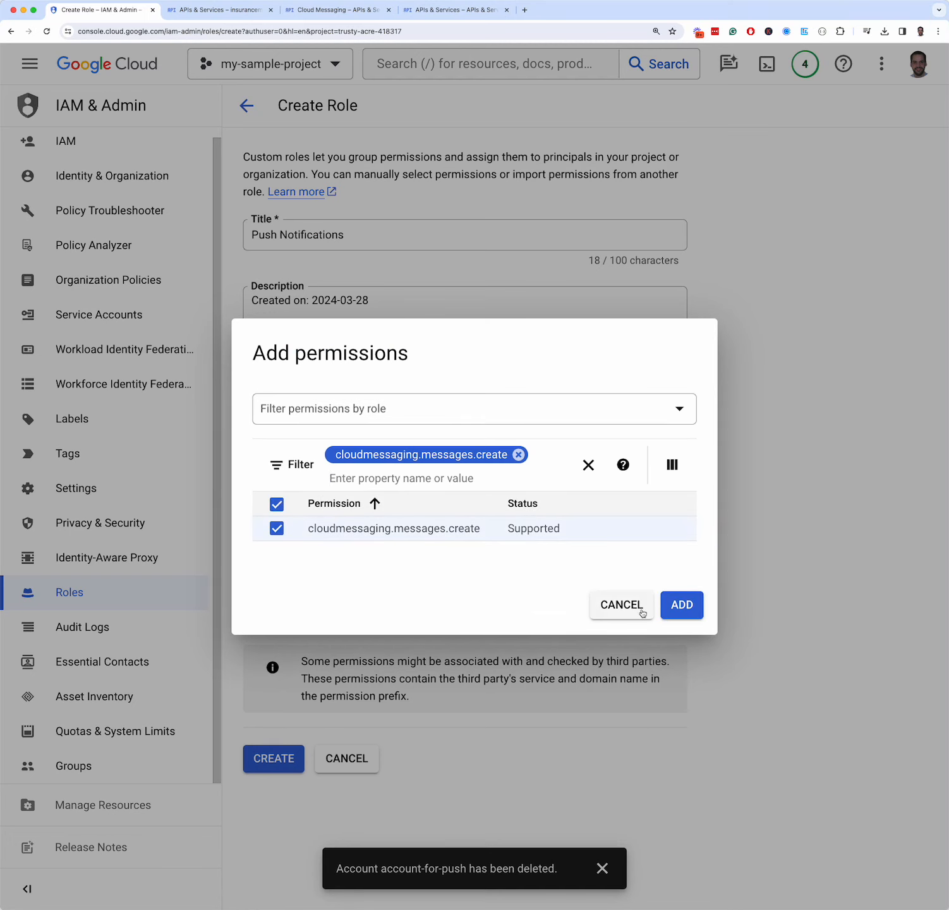
pyautogui.click(695, 607)
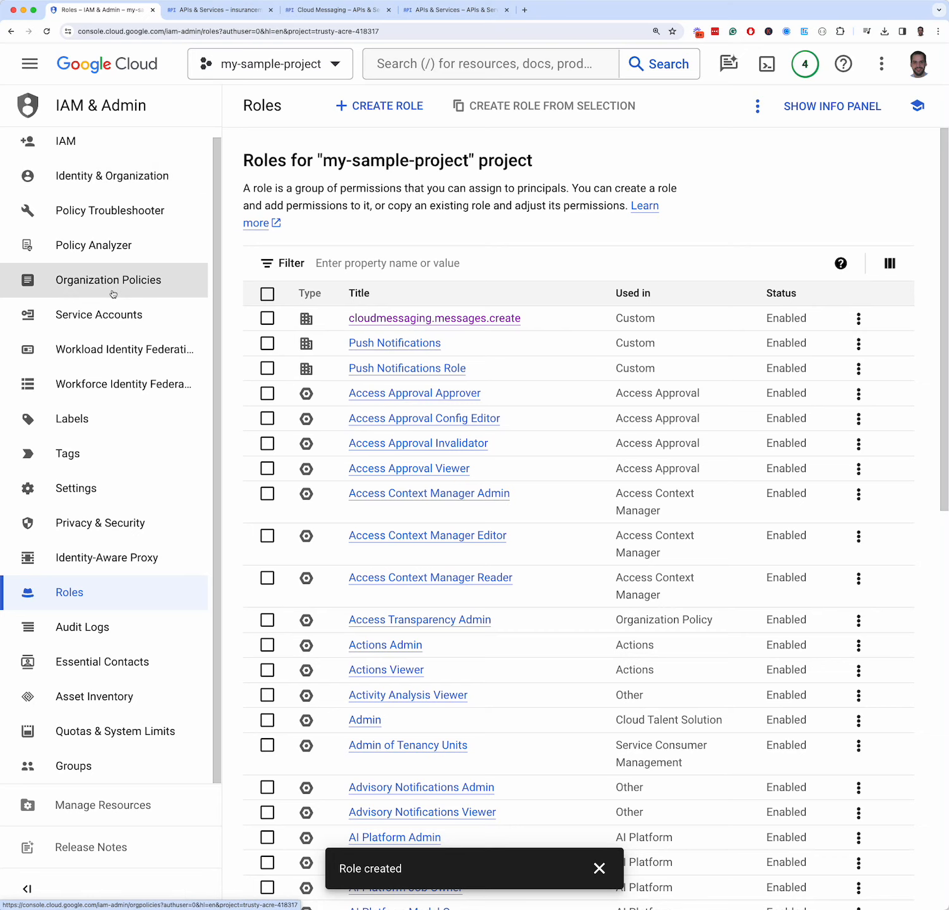
# Step: Create a service account named "Push Notifications Service Account" in the project and continue to its project access settings
pyautogui.click(108, 314)
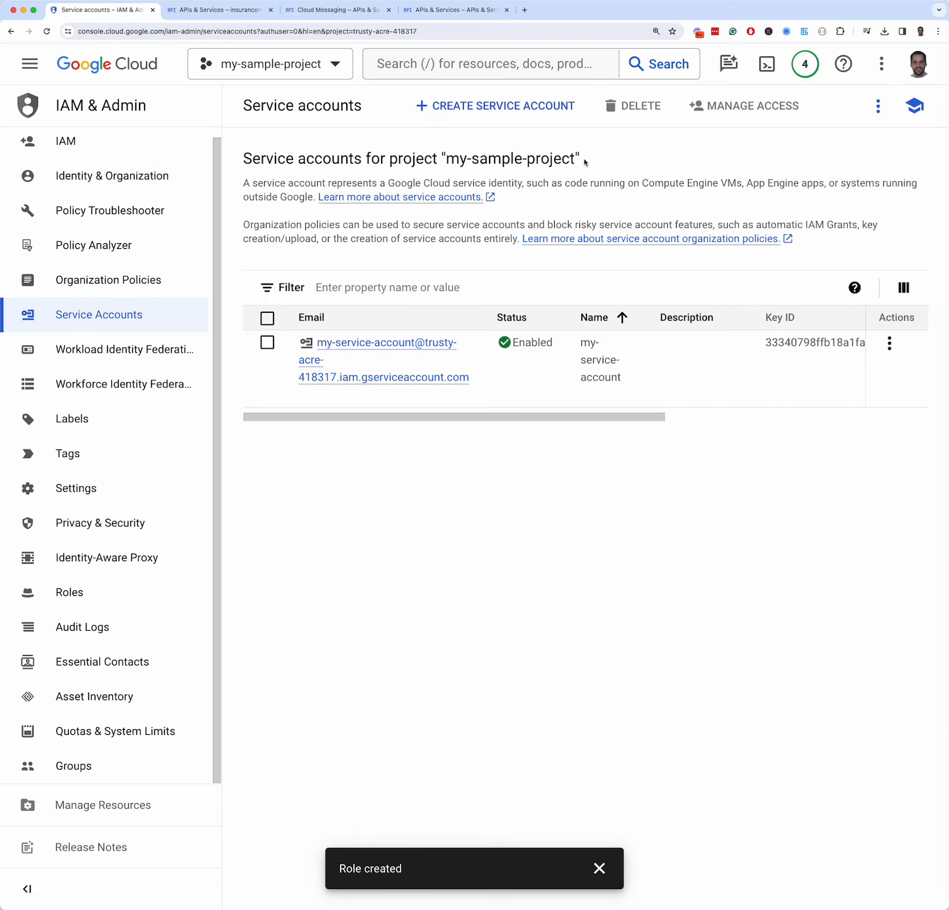
pyautogui.click(484, 107)
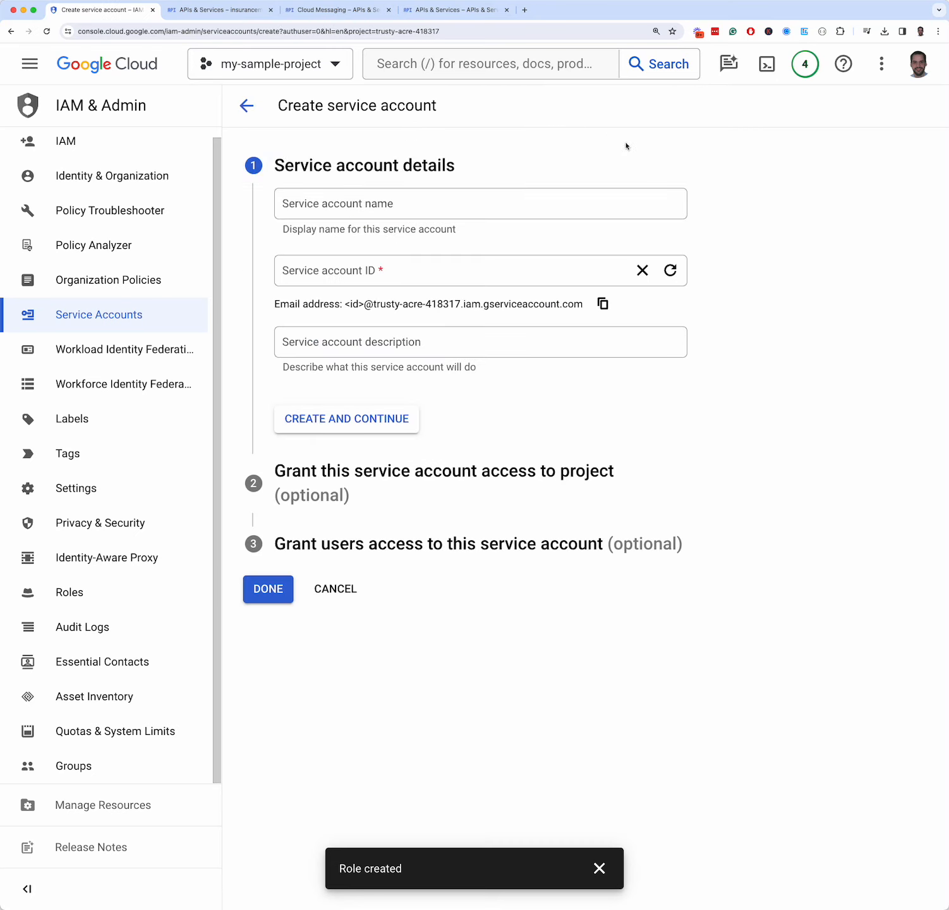
pyautogui.click(412, 202)
pyautogui.write('P')
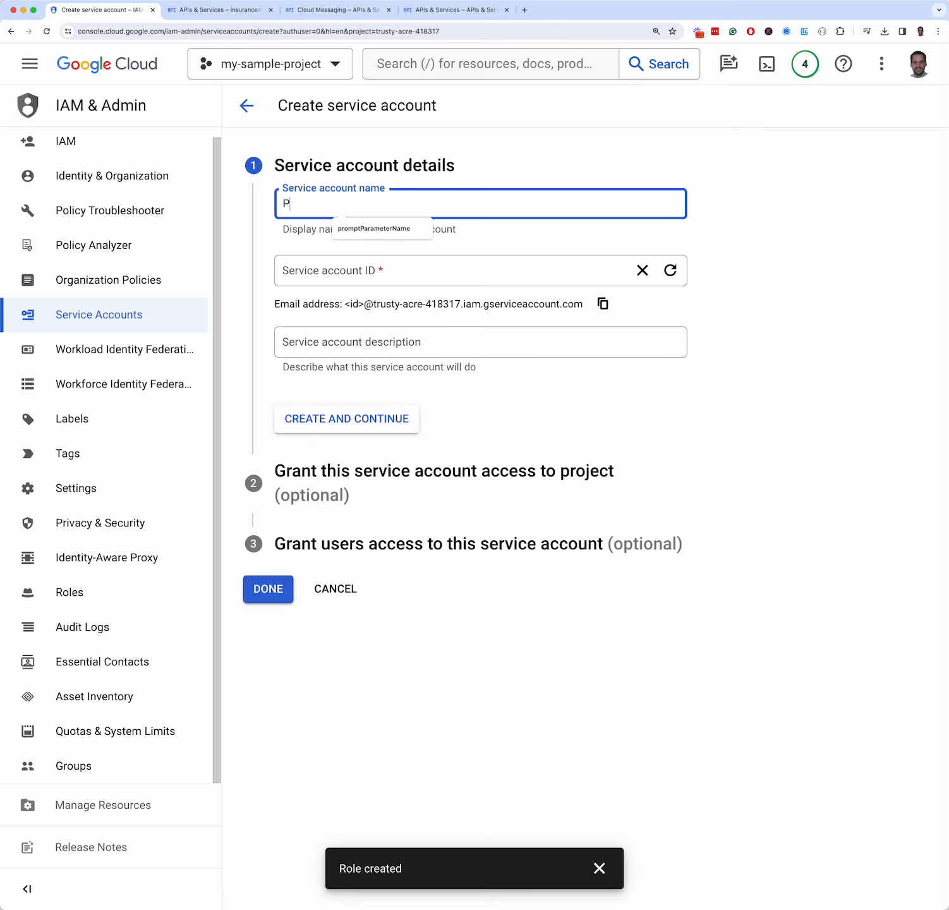
pyautogui.write('ush Notif')
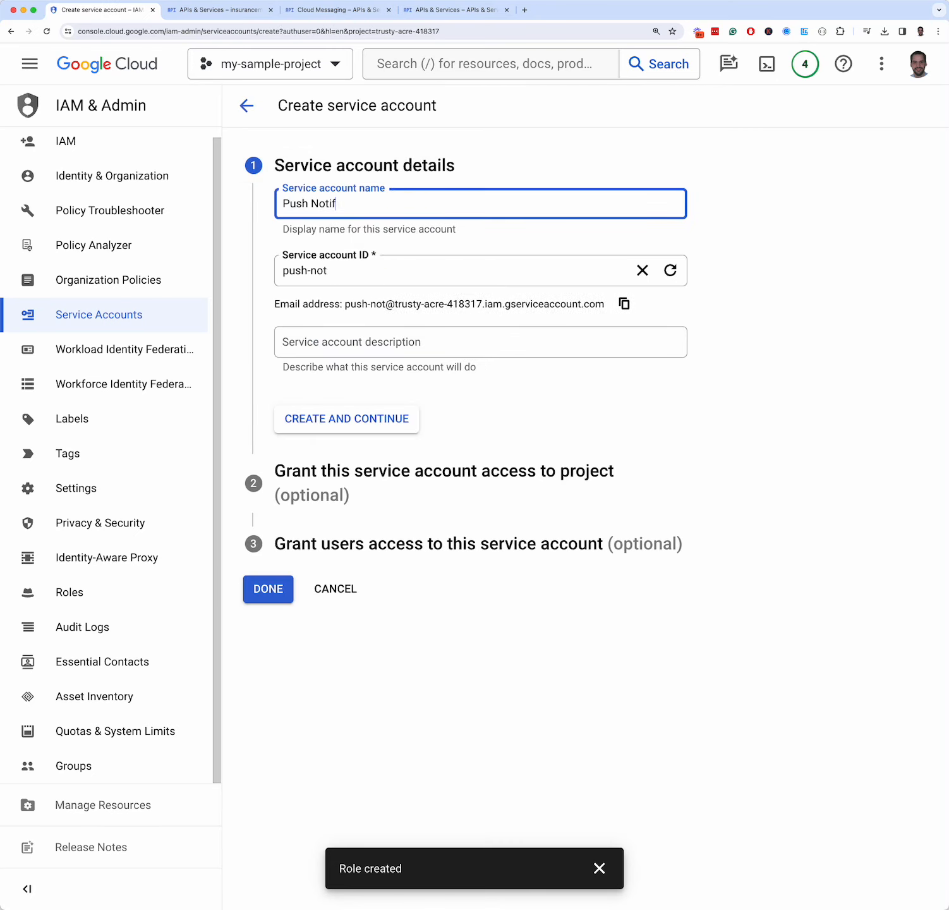
pyautogui.write('ications Servic')
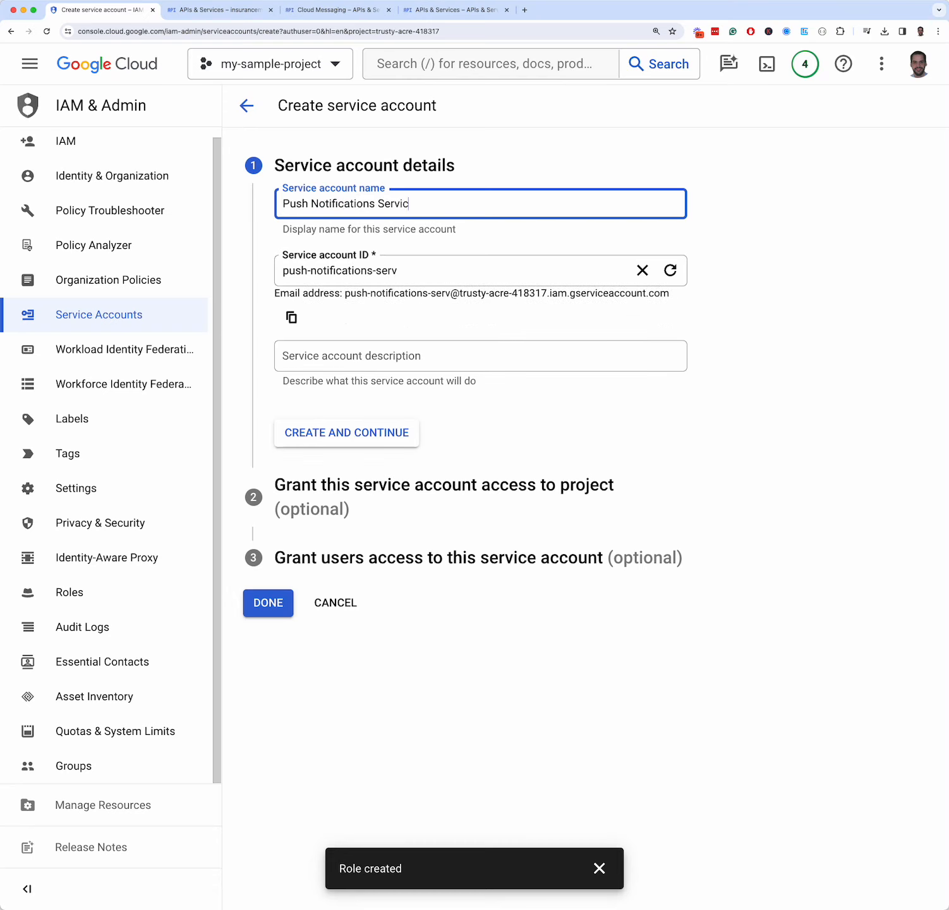
pyautogui.write('e Accopunt')
pyautogui.press('BackSpace')
pyautogui.press('BackSpace')
pyautogui.press('BackSpace')
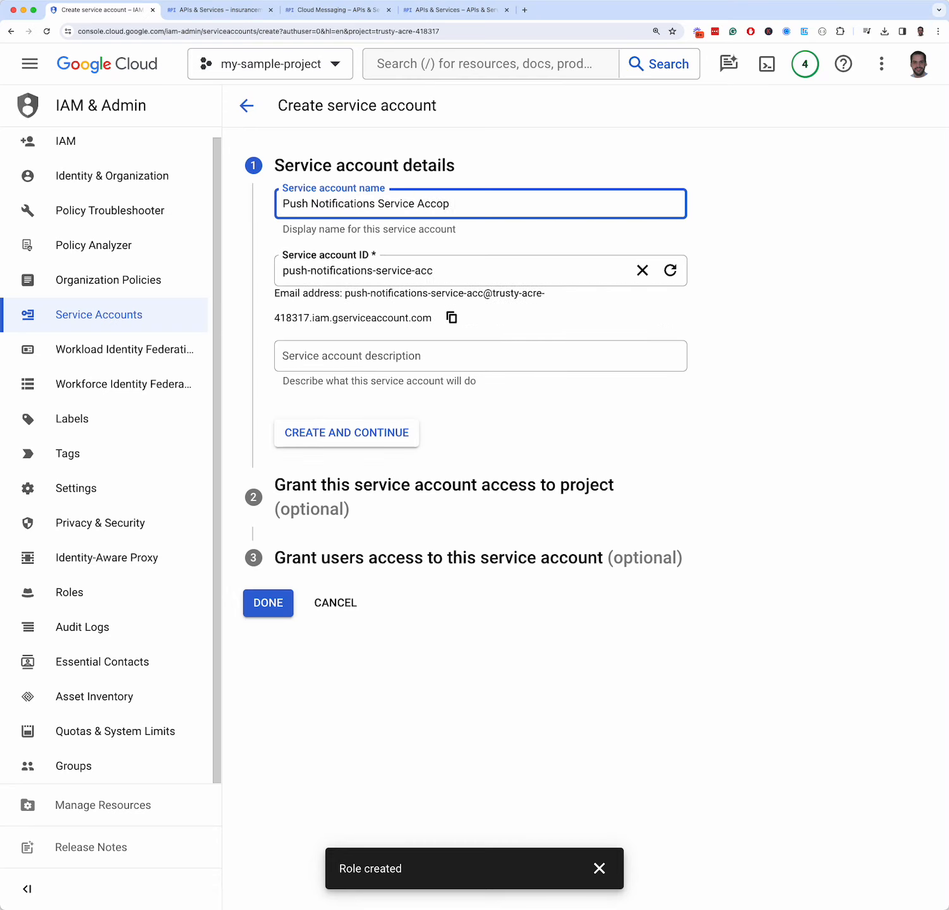
pyautogui.write('nt')
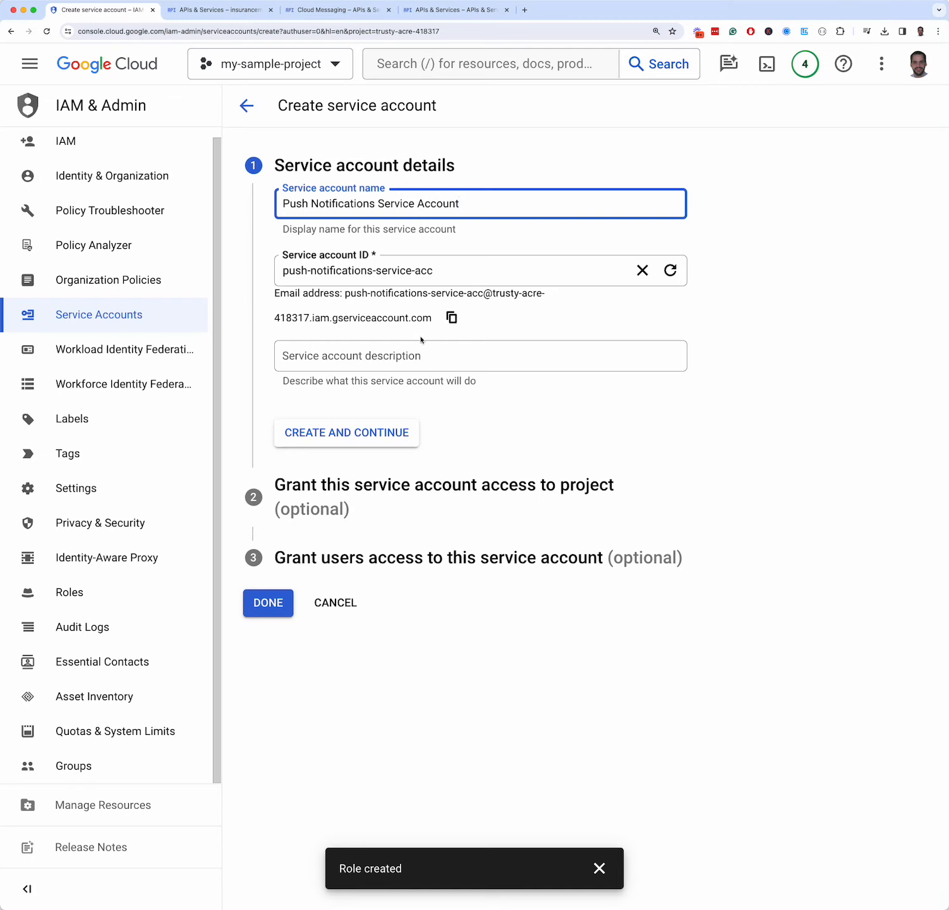
pyautogui.click(398, 435)
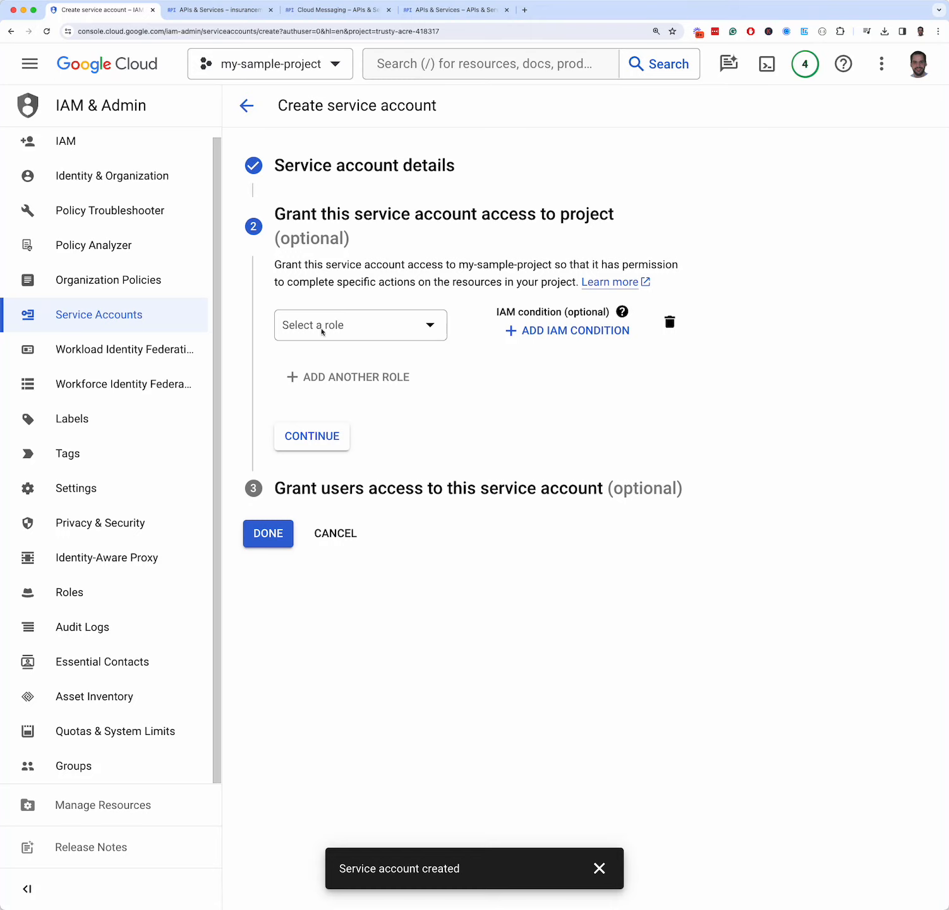
# Step: Grant the service account the custom Push Notifications role on the project and finish its setup without granting any users access
pyautogui.click(322, 330)
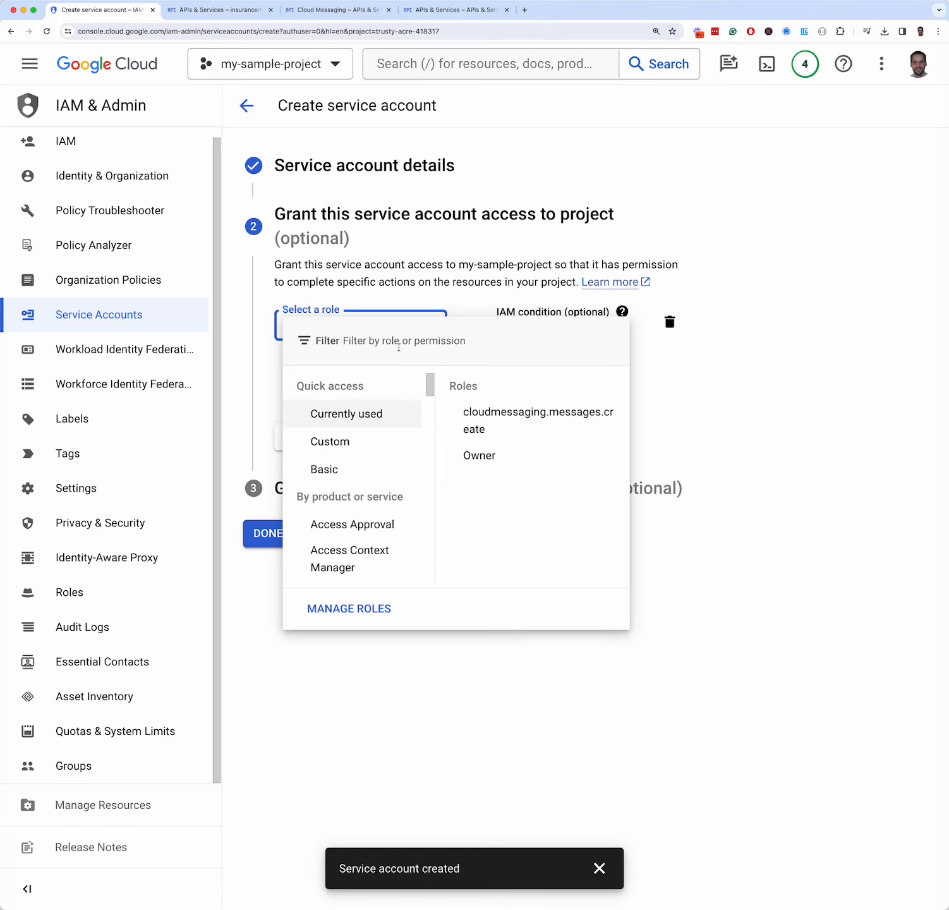
pyautogui.write('Push')
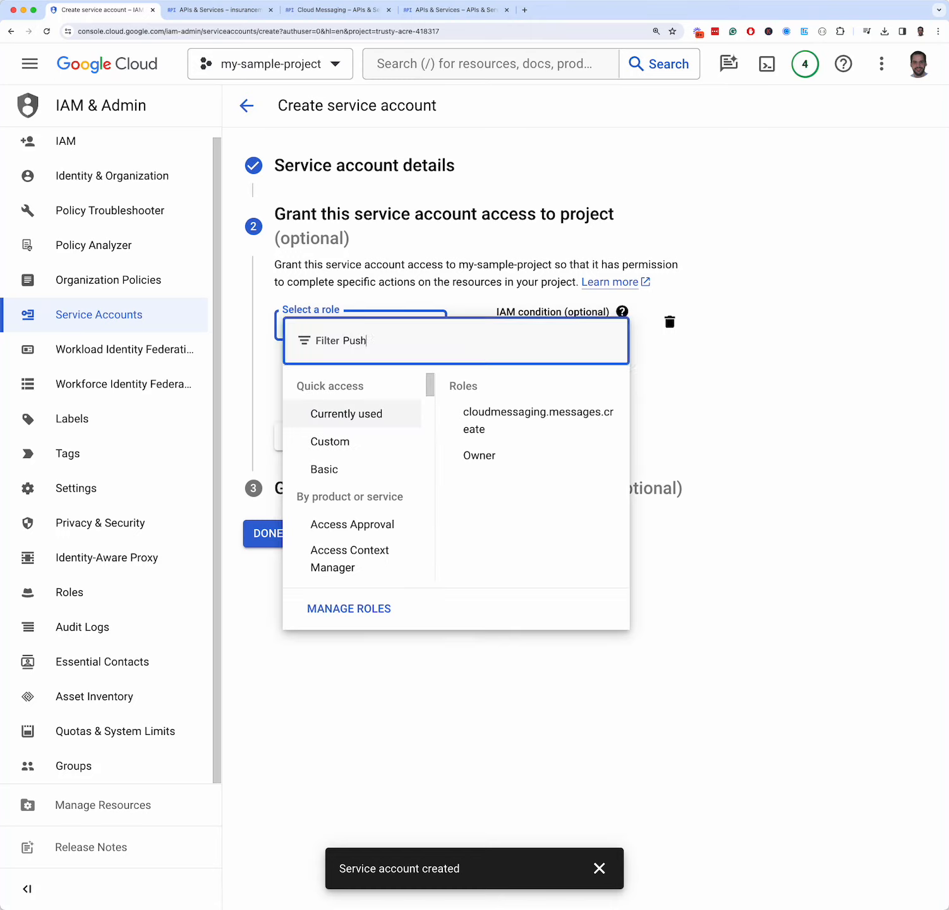
pyautogui.write(' No')
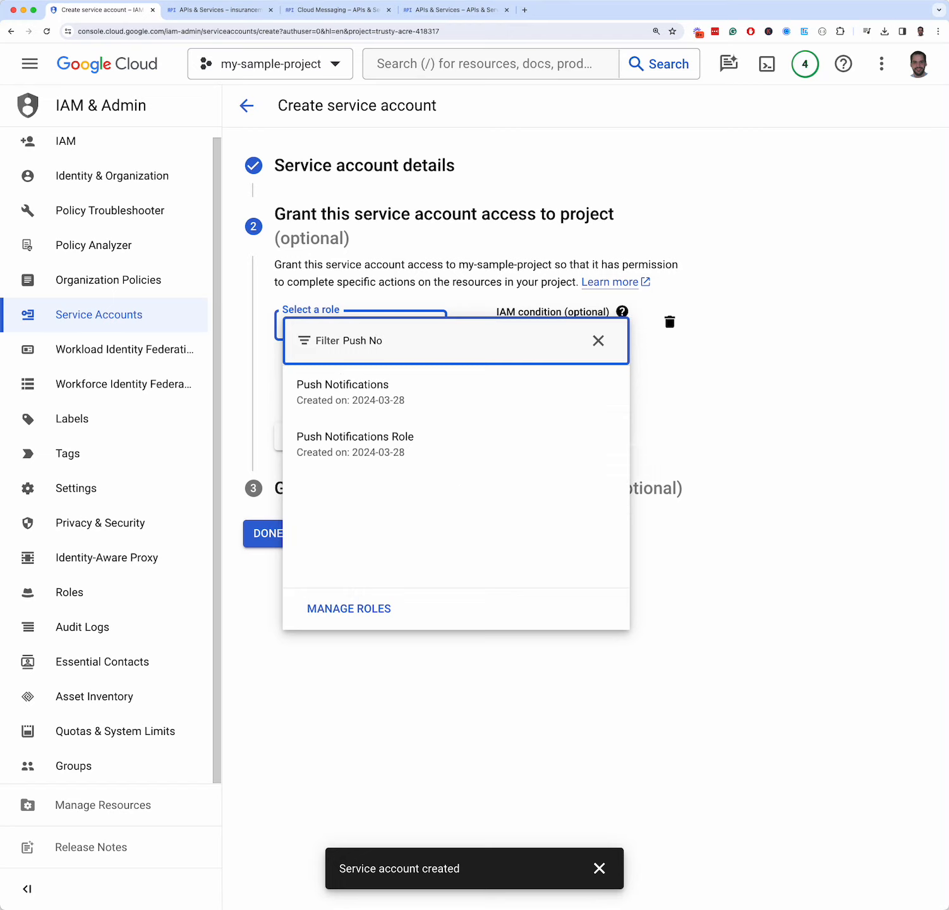
pyautogui.click(408, 405)
pyautogui.click(312, 447)
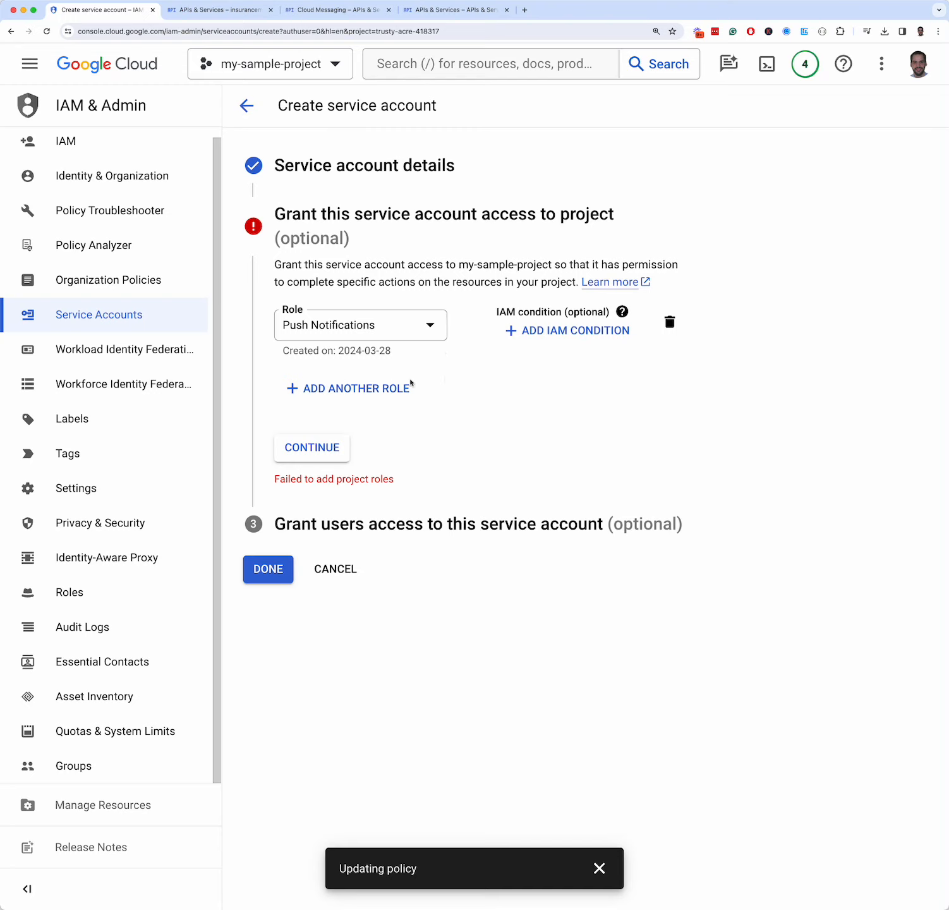
pyautogui.click(344, 450)
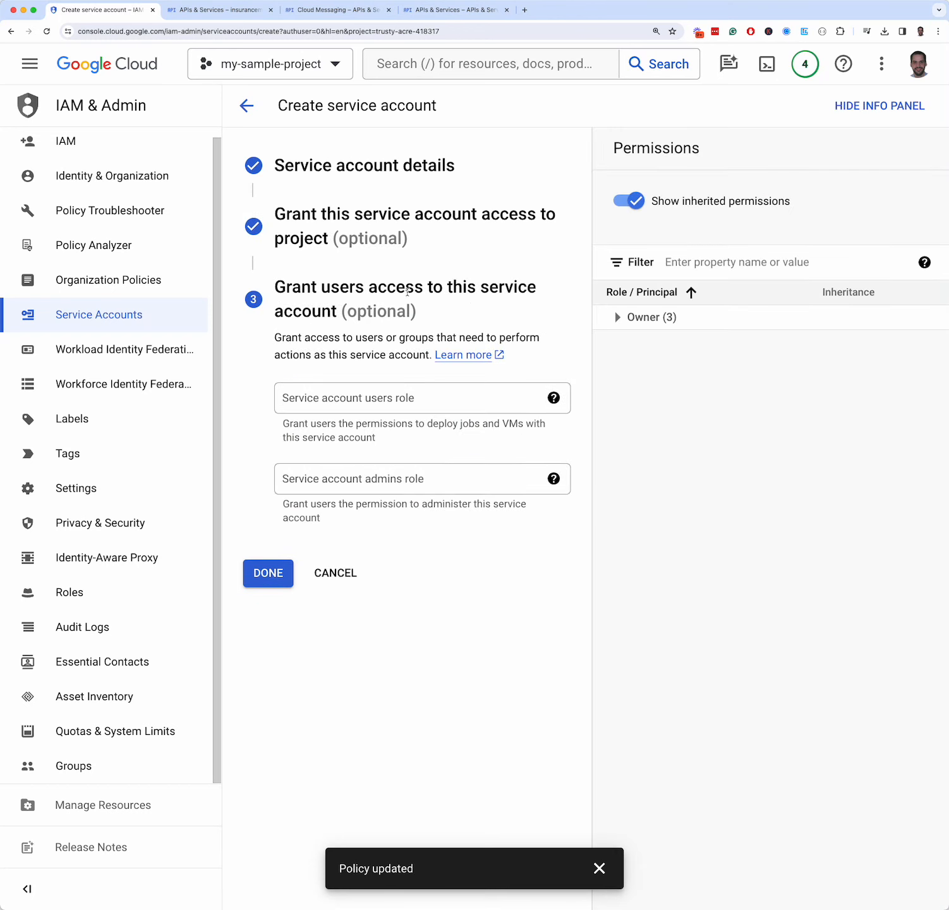
pyautogui.click(274, 576)
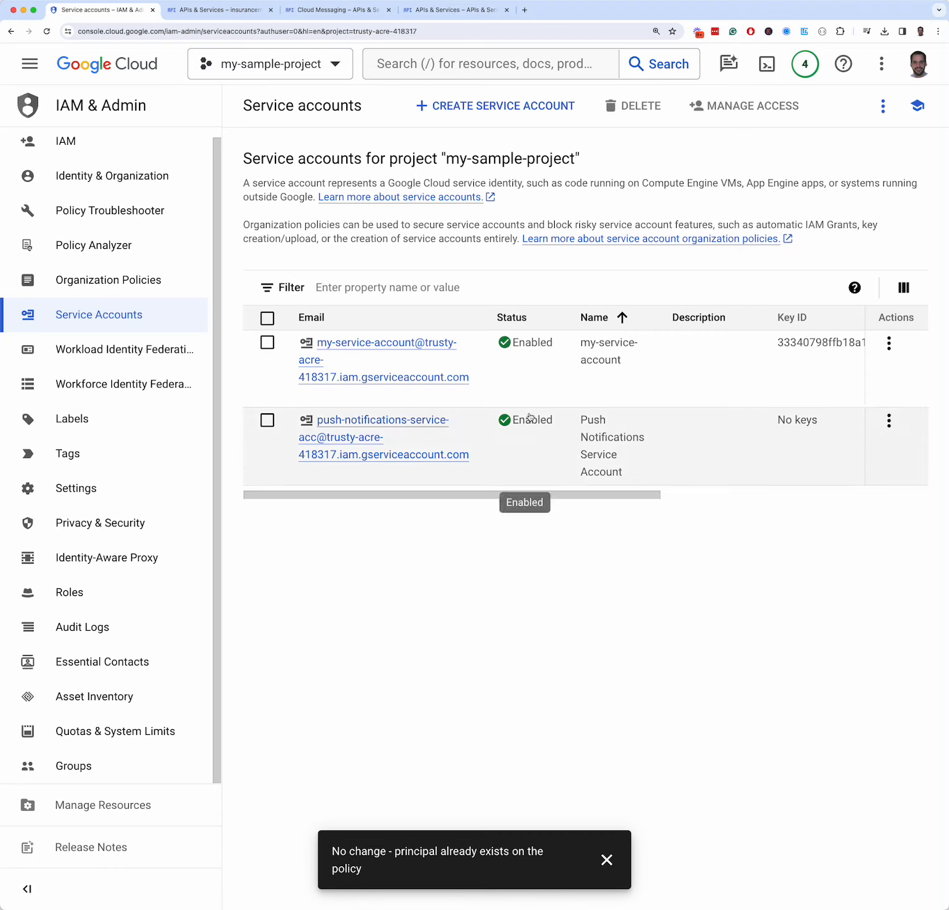
# Step: Create and download a new JSON private key for the Push Notifications Service Account
pyautogui.click(378, 428)
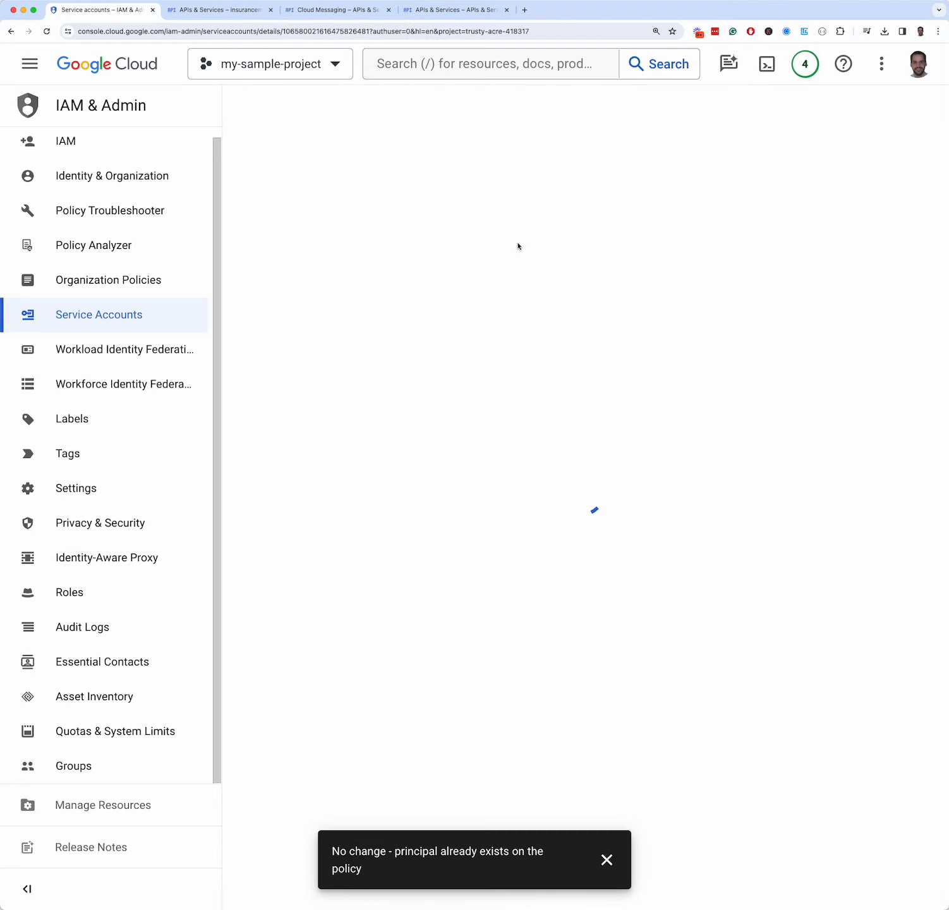
pyautogui.click(454, 152)
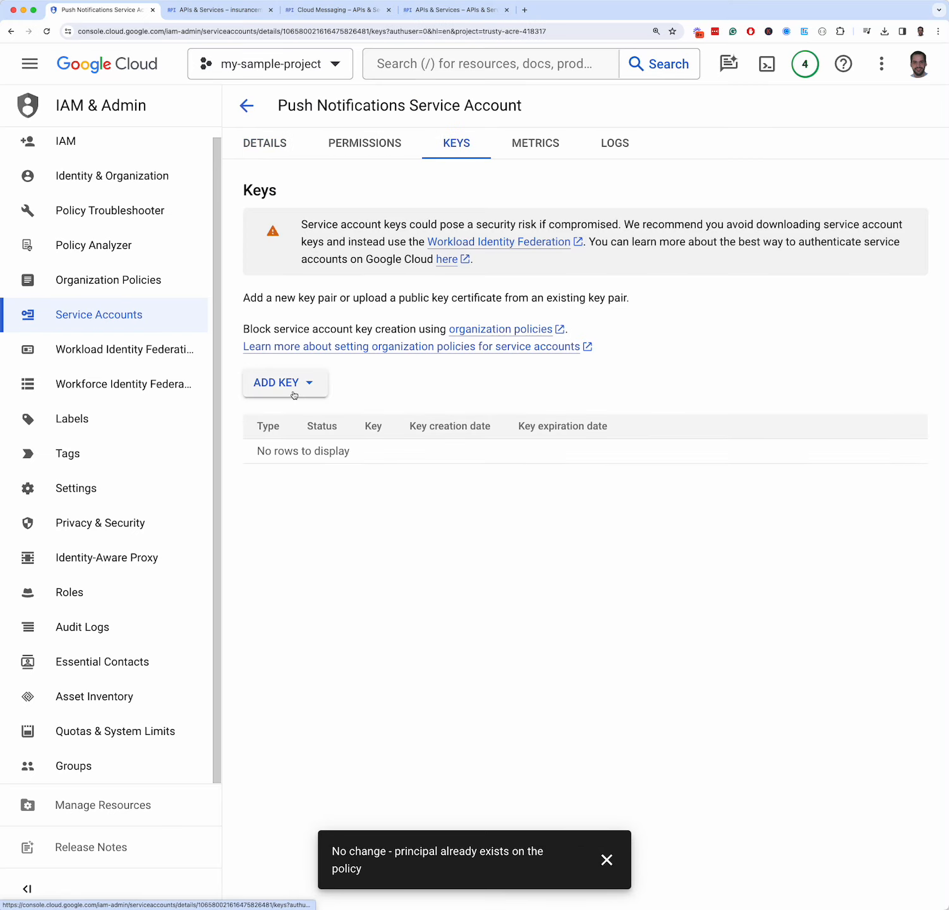
pyautogui.click(305, 390)
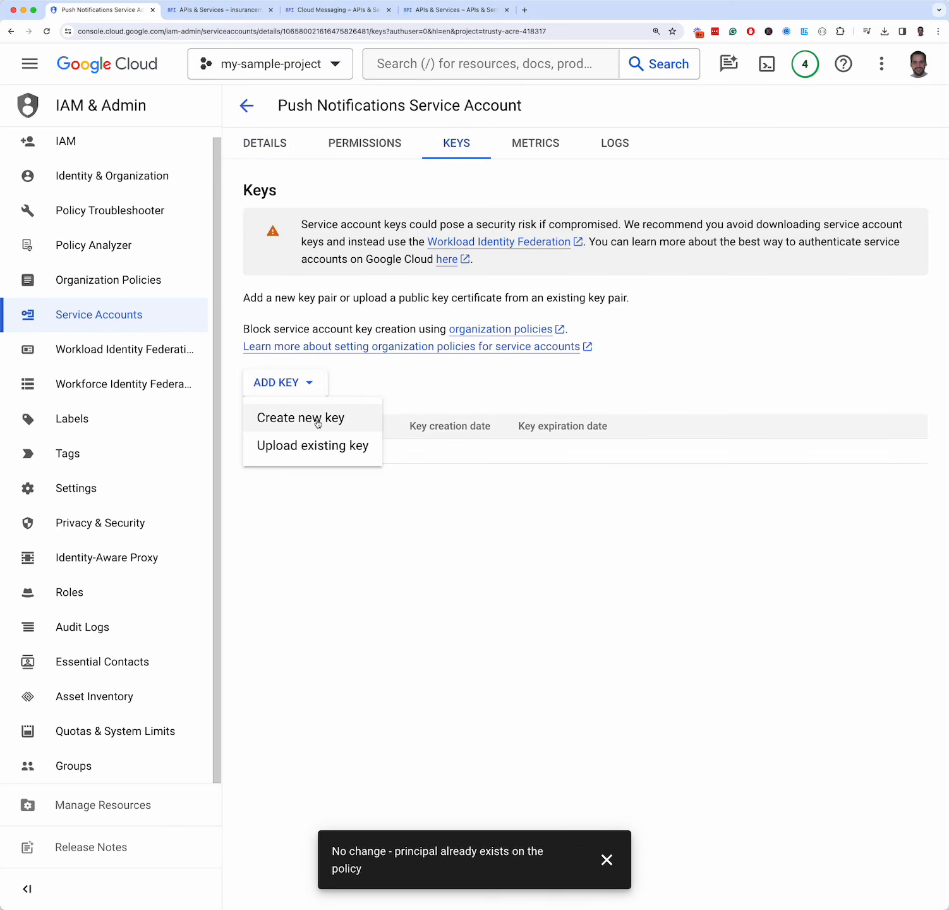
pyautogui.click(314, 421)
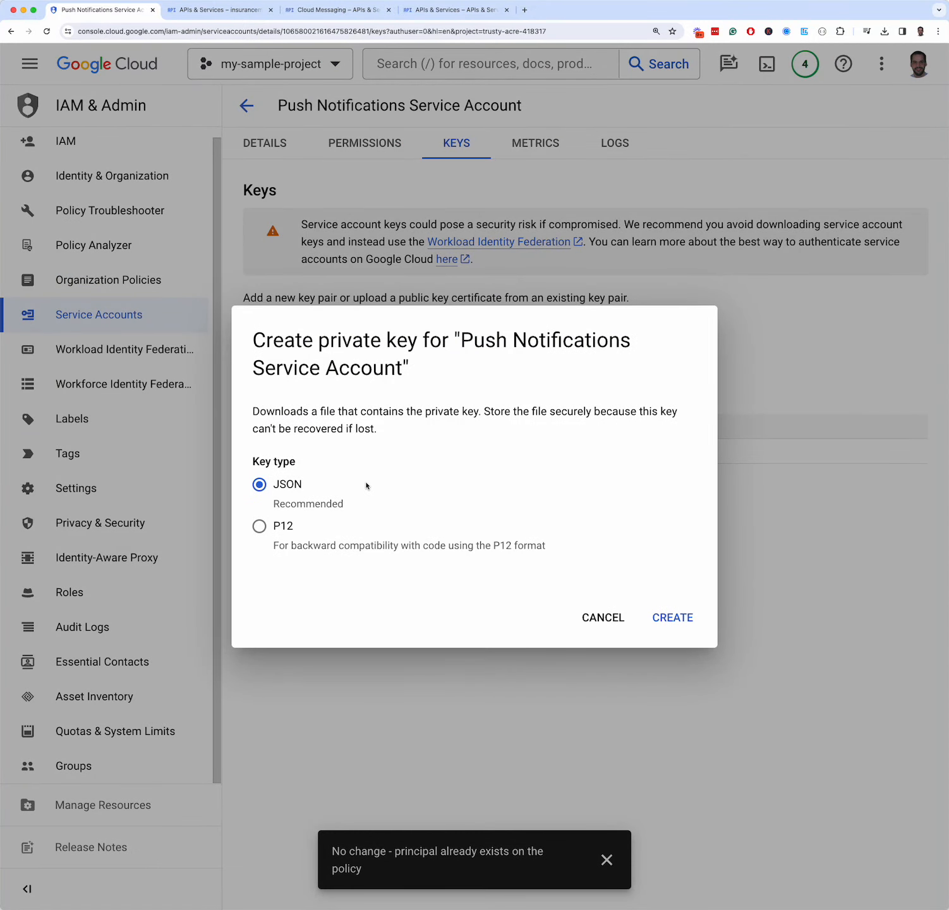
pyautogui.click(670, 622)
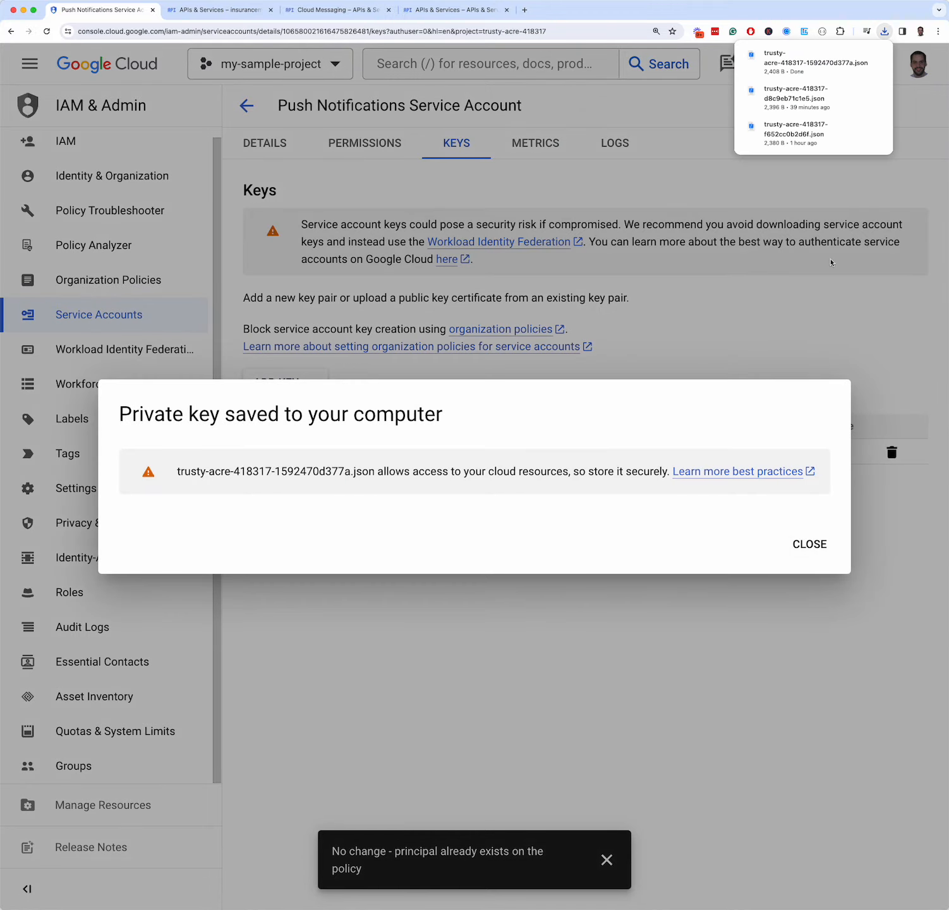
pyautogui.click(808, 544)
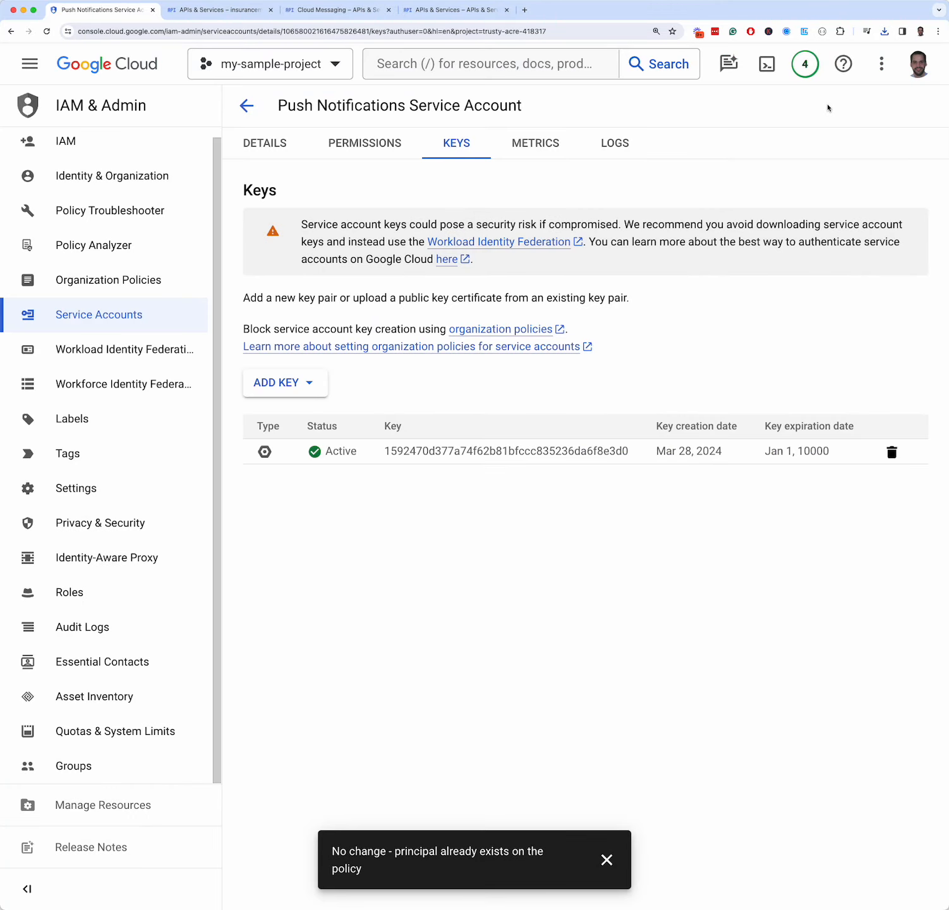